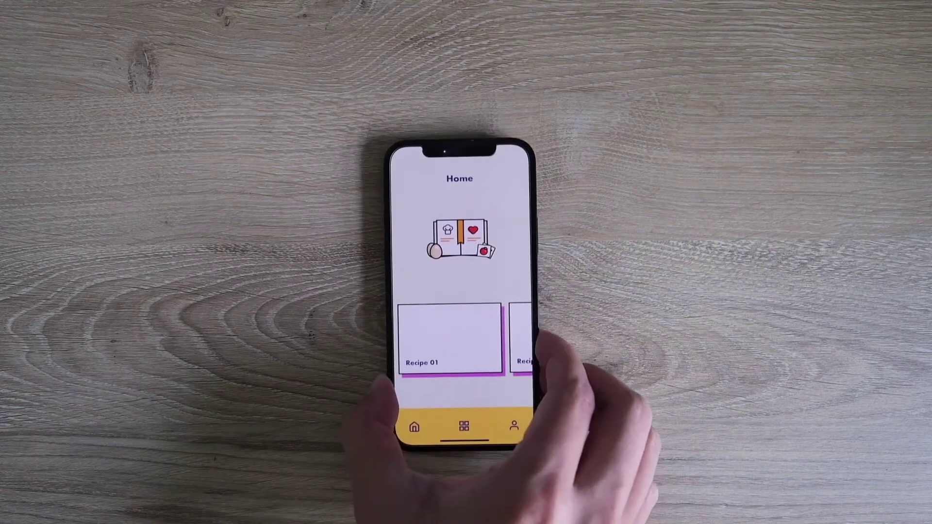
Preview the Recipe 01 detail and Home screens, check the Bravo Studio My Apps page, then return to Figma
{"action": "left_click", "coordinate": [474, 330]}
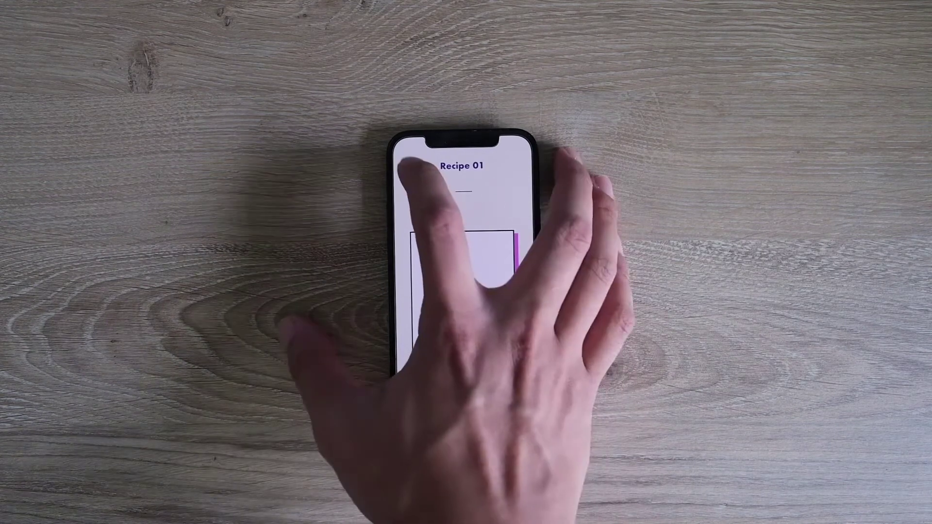
{"action": "left_click", "coordinate": [406, 167]}
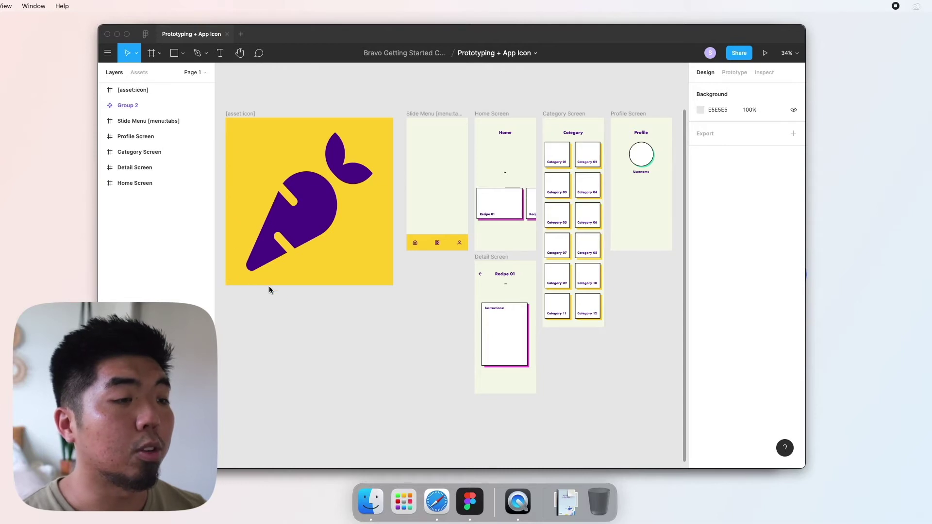
{"action": "left_click", "coordinate": [432, 494]}
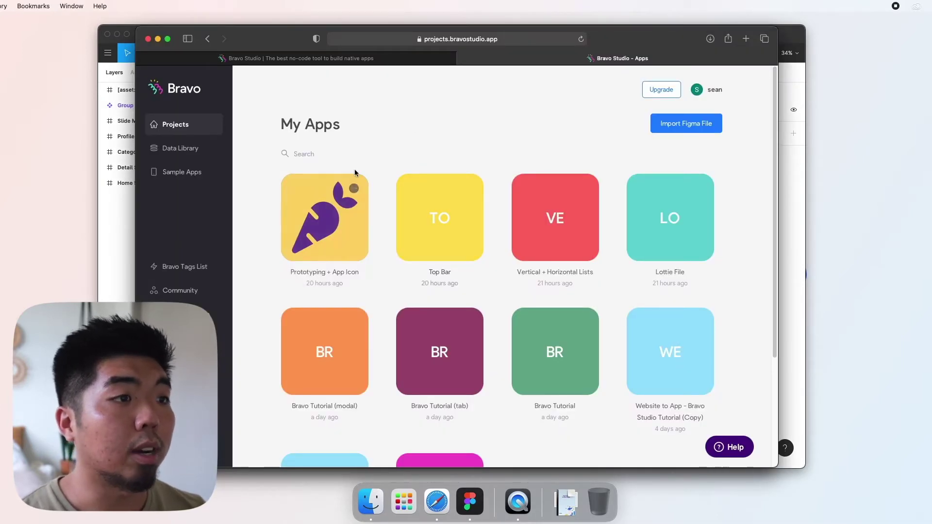
{"action": "mouse_move", "coordinate": [306, 229]}
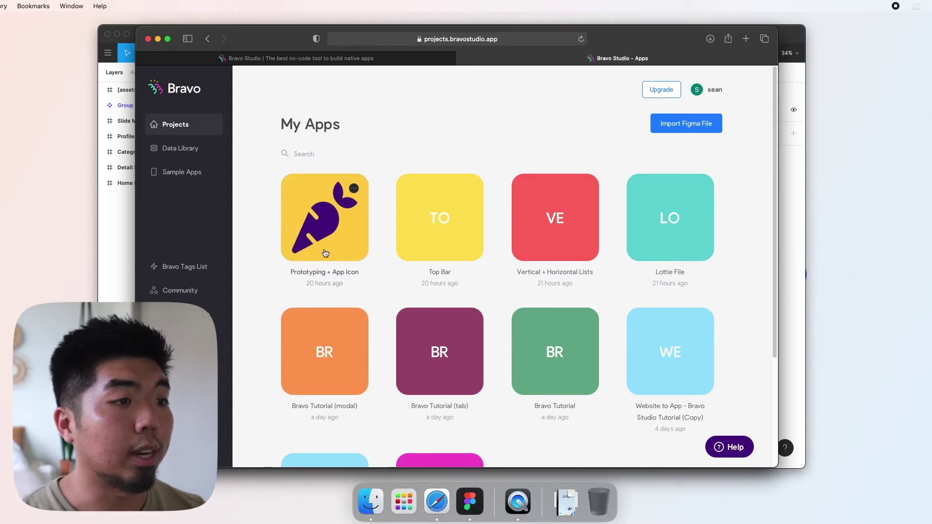
{"action": "left_click", "coordinate": [118, 243]}
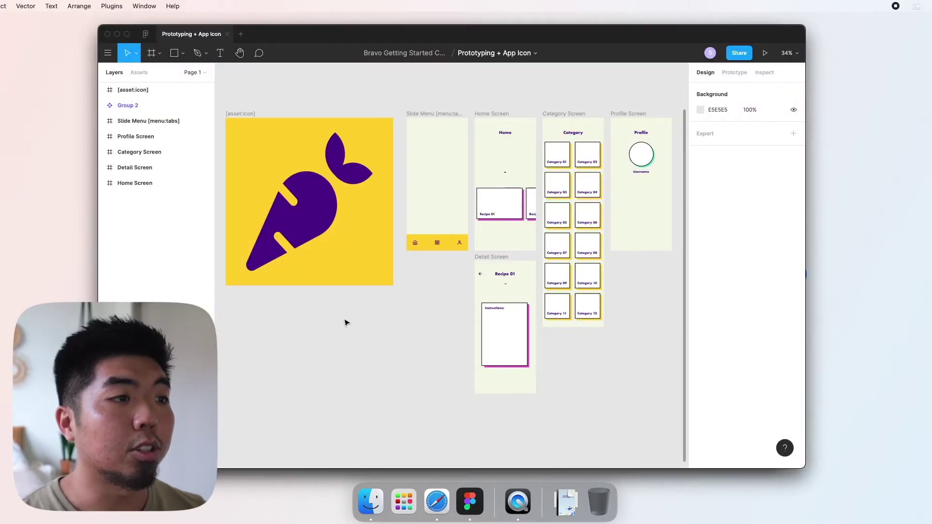
Hide the existing [asset:icon] frame
{"action": "scroll", "coordinate": [340, 316], "scroll_direction": "up", "scroll_amount": 1}
{"action": "left_click", "coordinate": [243, 124]}
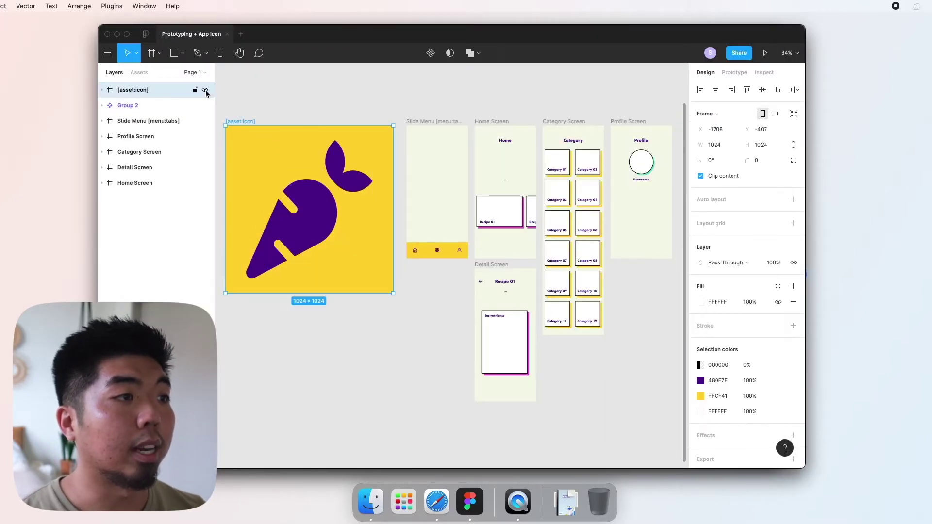
{"action": "left_click", "coordinate": [204, 90]}
{"action": "left_click", "coordinate": [281, 90]}
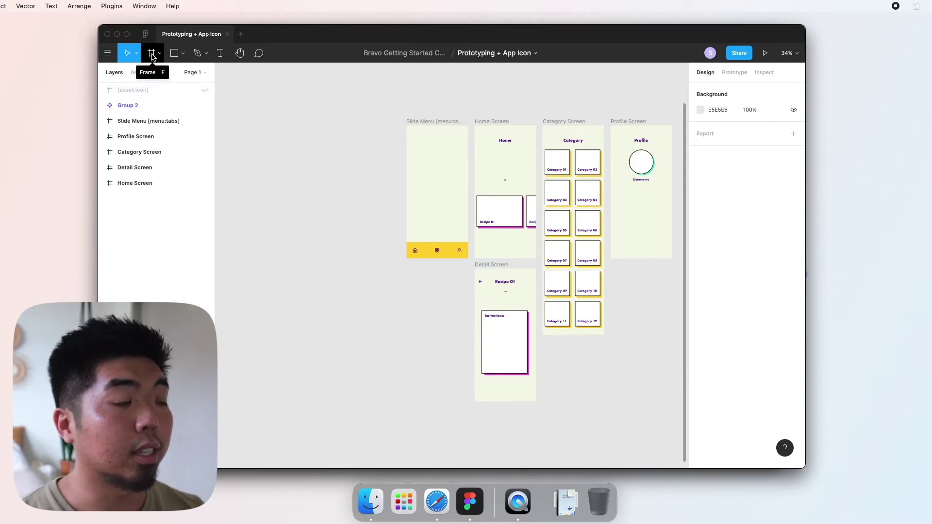
Add a new frame, size it 1024×1024 with locked ratio, and move it where the old icon sat
{"action": "key", "text": "f"}
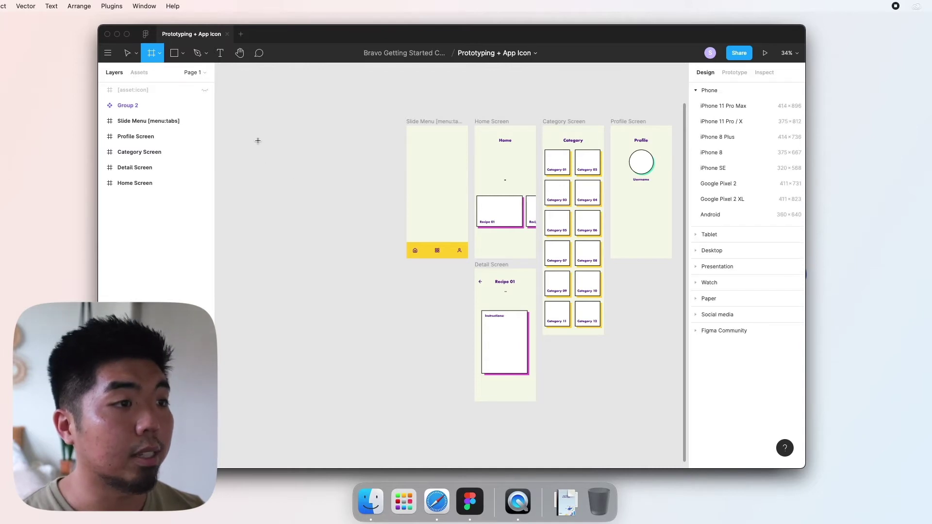
{"action": "left_click", "coordinate": [248, 140]}
{"action": "left_click", "coordinate": [722, 145]}
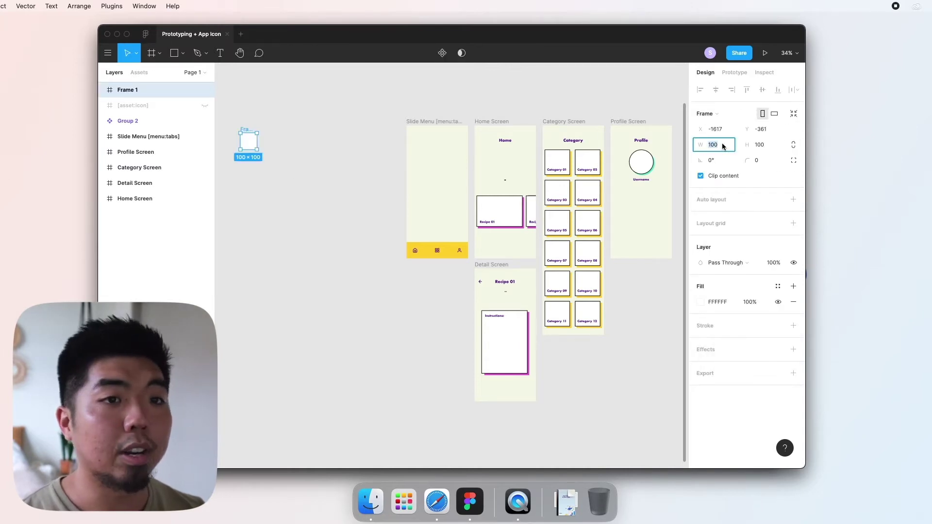
{"action": "left_click", "coordinate": [792, 144]}
{"action": "left_click", "coordinate": [714, 144]}
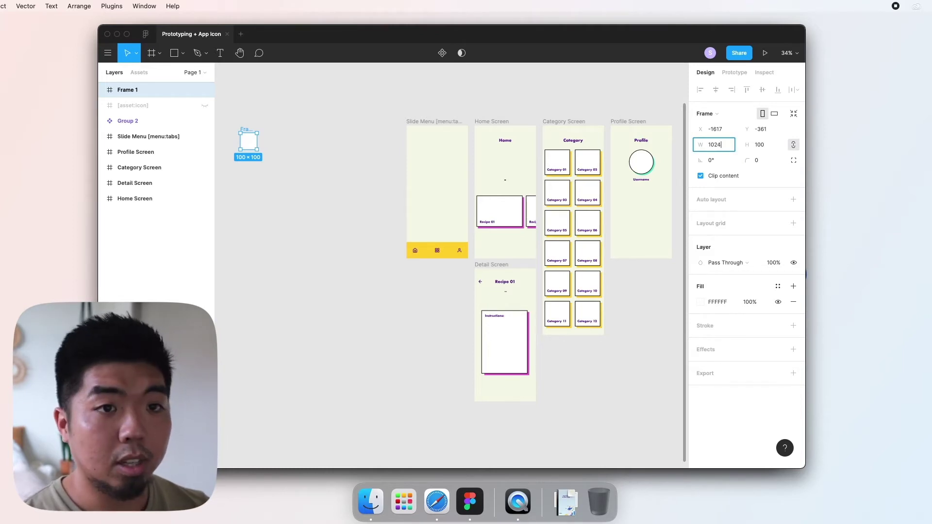
{"action": "type", "text": "1024"}
{"action": "key", "text": "Return"}
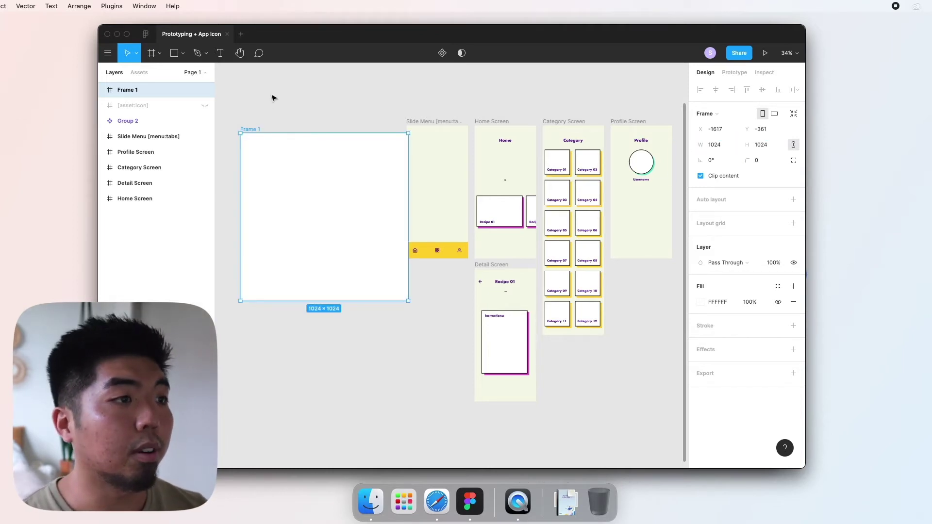
{"action": "left_click_drag", "start_coordinate": [252, 132], "coordinate": [243, 124]}
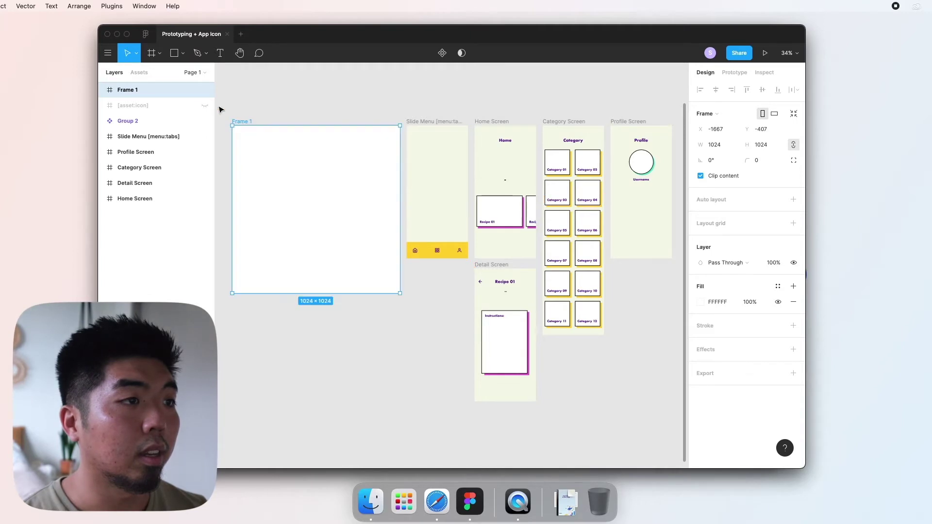
Rename the new Frame 1 layer to '[asset:icon]'
{"action": "double_click", "coordinate": [135, 92]}
{"action": "type", "text": "[asset:ico"}
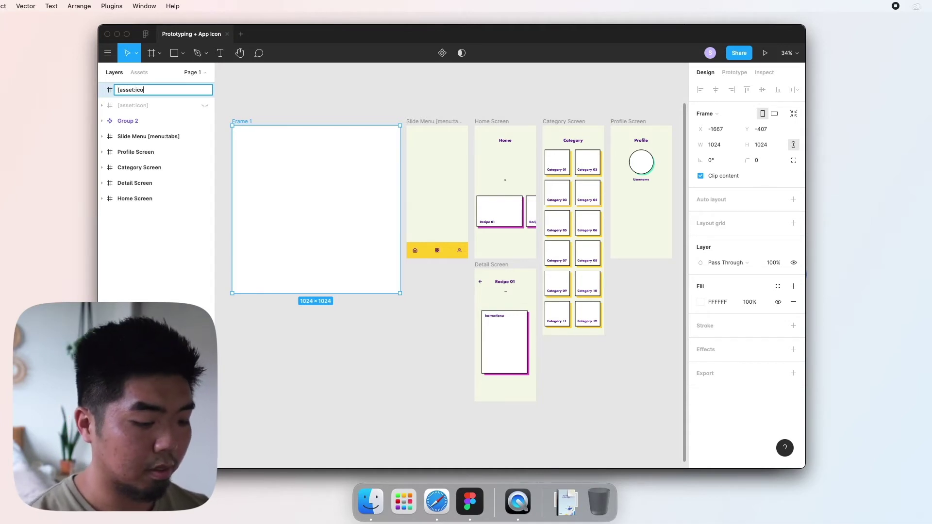
{"action": "type", "text": "n]"}
{"action": "key", "text": "Return"}
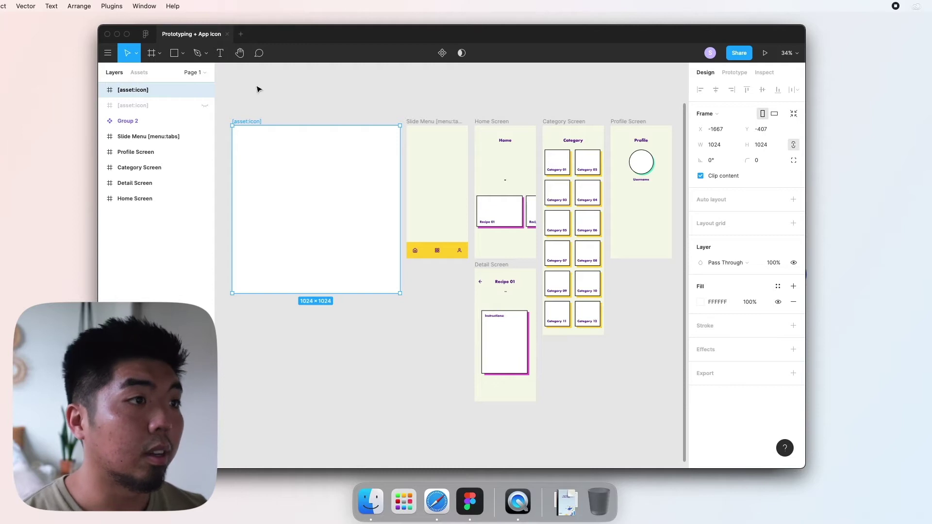
Paste the carrot vector and yellow Rectangle 8 from the hidden old icon into the new [asset:icon] frame
{"action": "left_click", "coordinate": [300, 96]}
{"action": "left_click", "coordinate": [101, 105]}
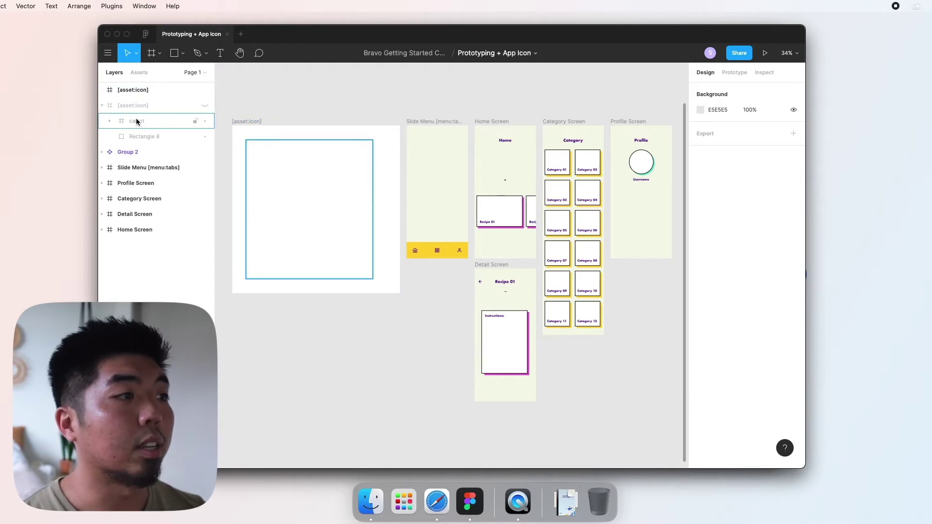
{"action": "left_click", "coordinate": [137, 121]}
{"action": "left_click", "coordinate": [139, 132], "text": "shift"}
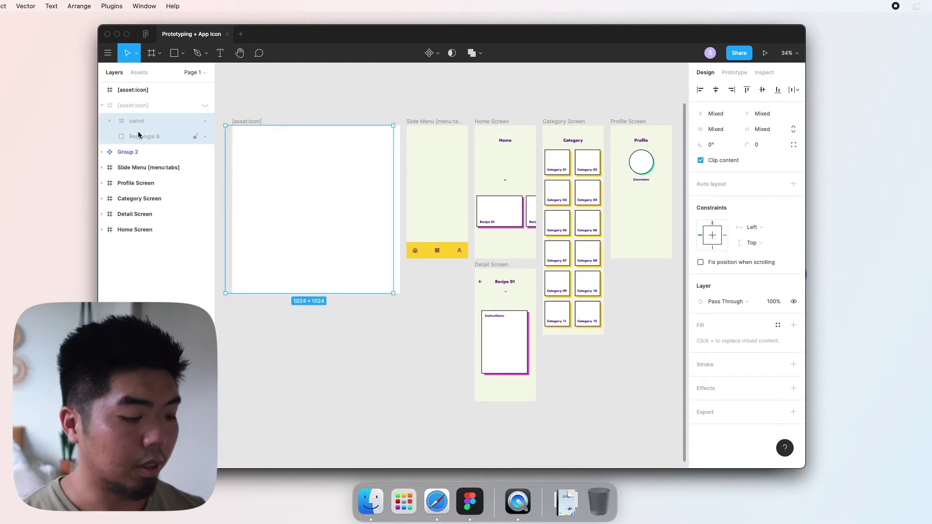
{"action": "left_click", "coordinate": [133, 91]}
{"action": "left_click", "coordinate": [101, 105]}
{"action": "key", "text": "cmd+v"}
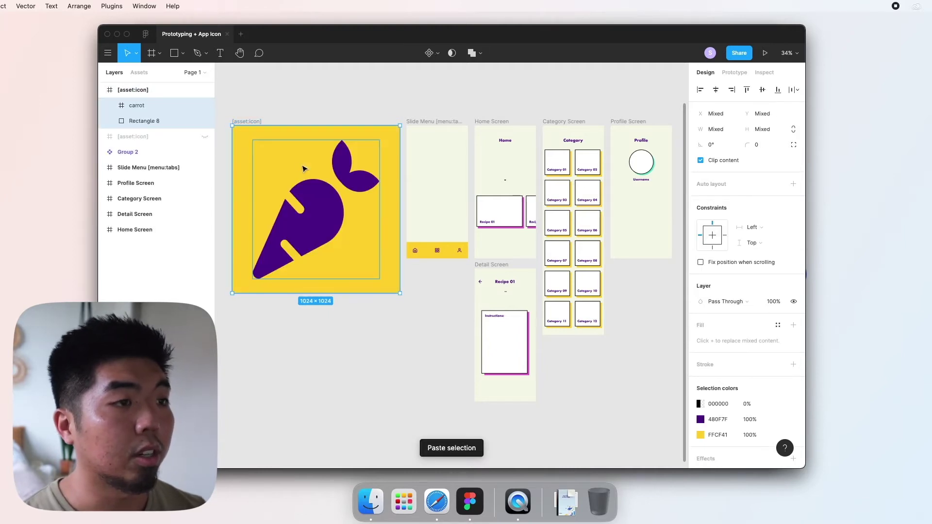
{"action": "left_click", "coordinate": [312, 87]}
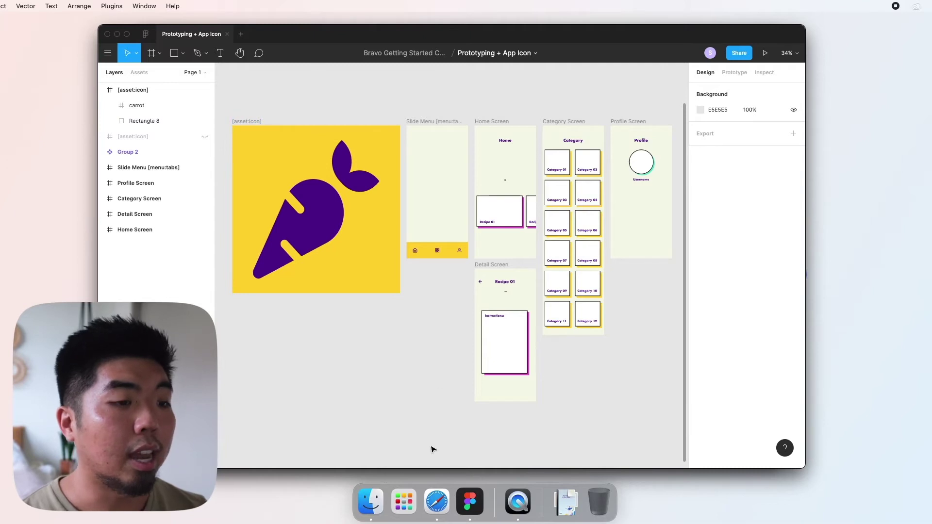
{"action": "left_click", "coordinate": [437, 501]}
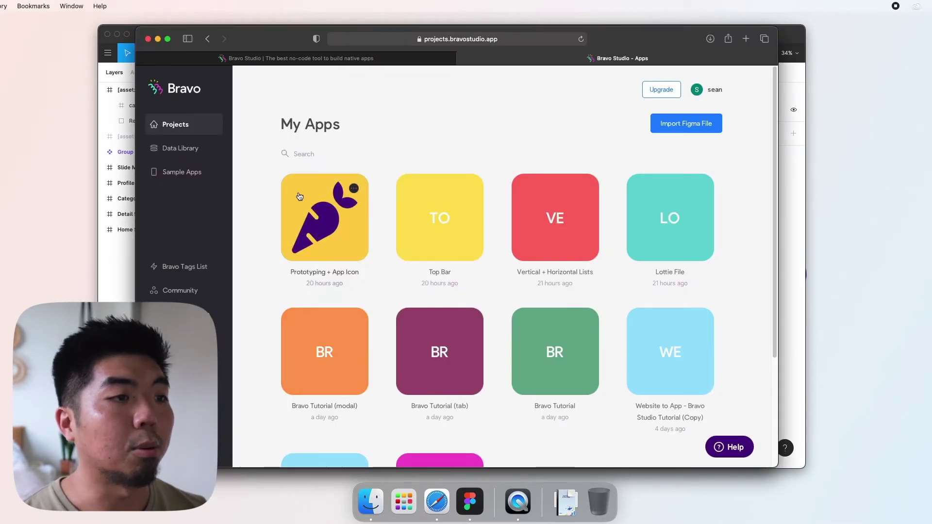
{"action": "left_click", "coordinate": [123, 254]}
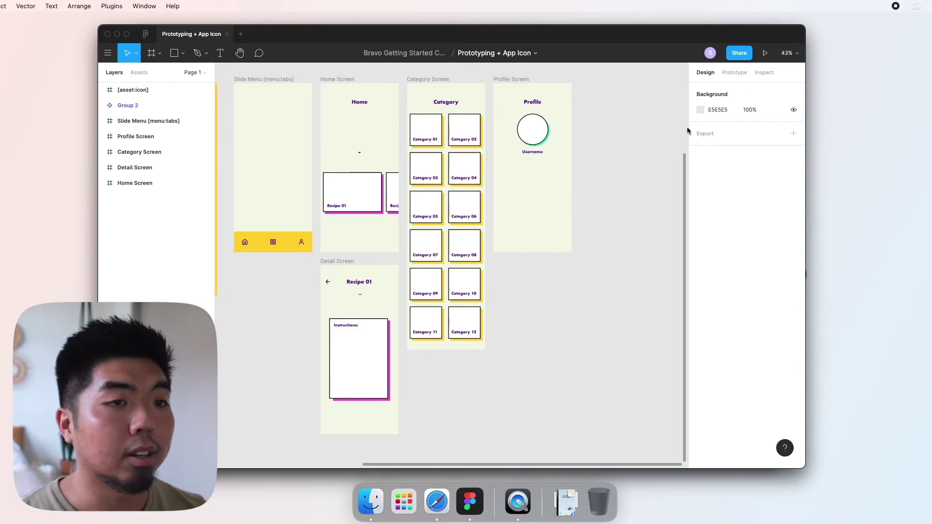
Delete the Detail Screen back arrow's existing prototype connection
{"action": "left_click", "coordinate": [731, 74]}
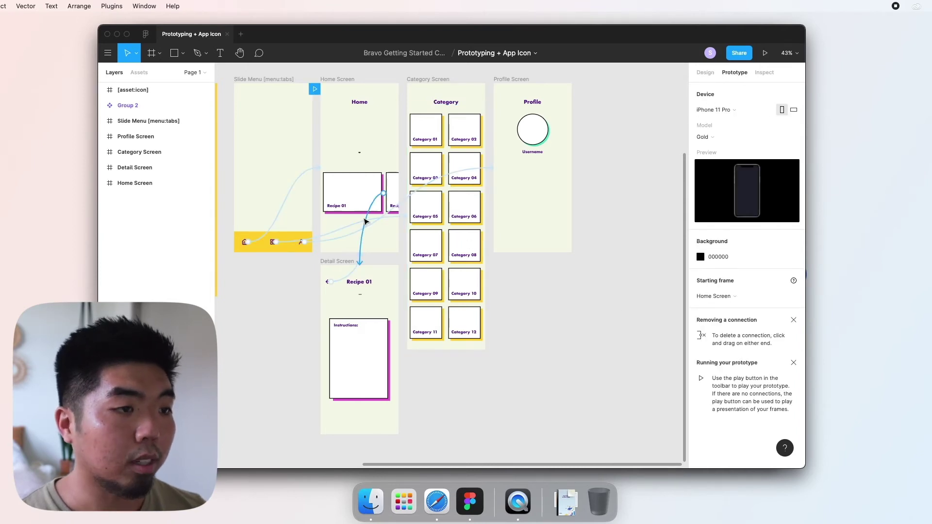
{"action": "left_click", "coordinate": [359, 264]}
{"action": "key", "text": "Delete"}
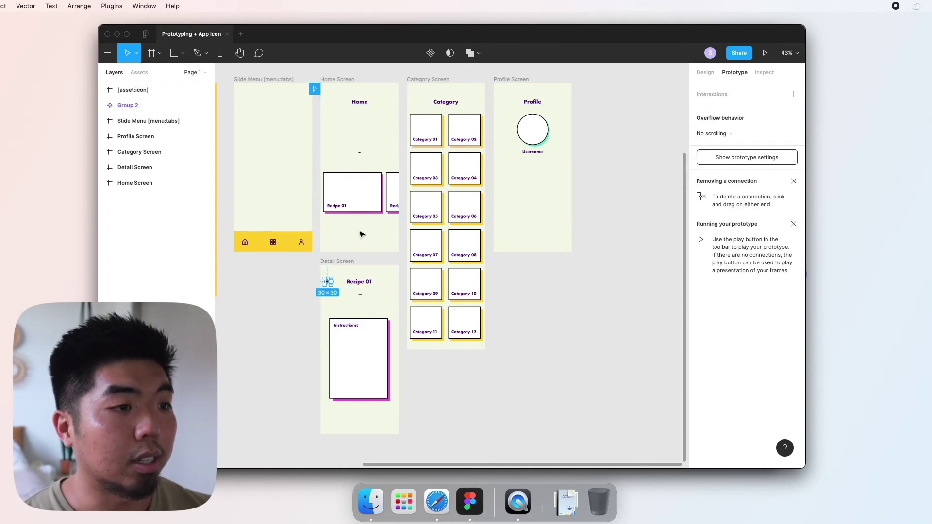
{"action": "key", "text": "Escape"}
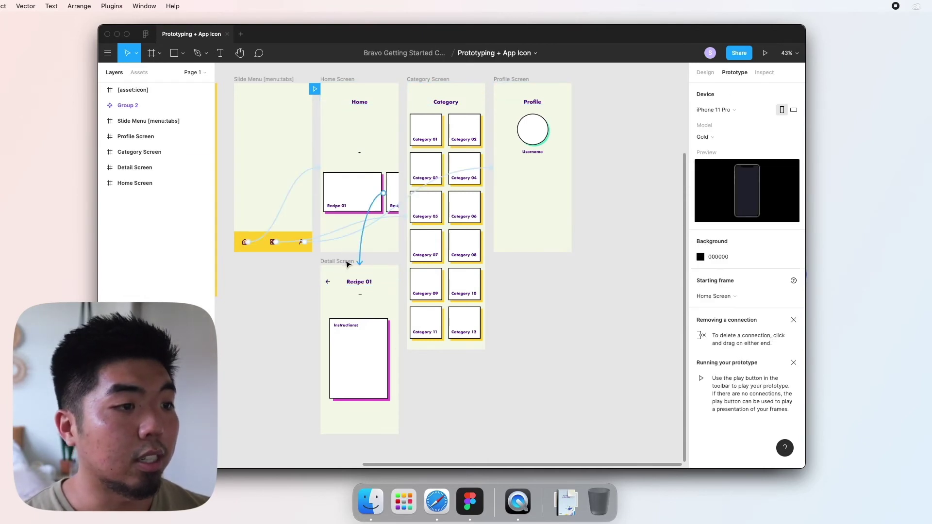
Select Slide 1 inside the Home Screen's Horizontal Slider
{"action": "left_click", "coordinate": [374, 208]}
{"action": "left_click", "coordinate": [259, 309]}
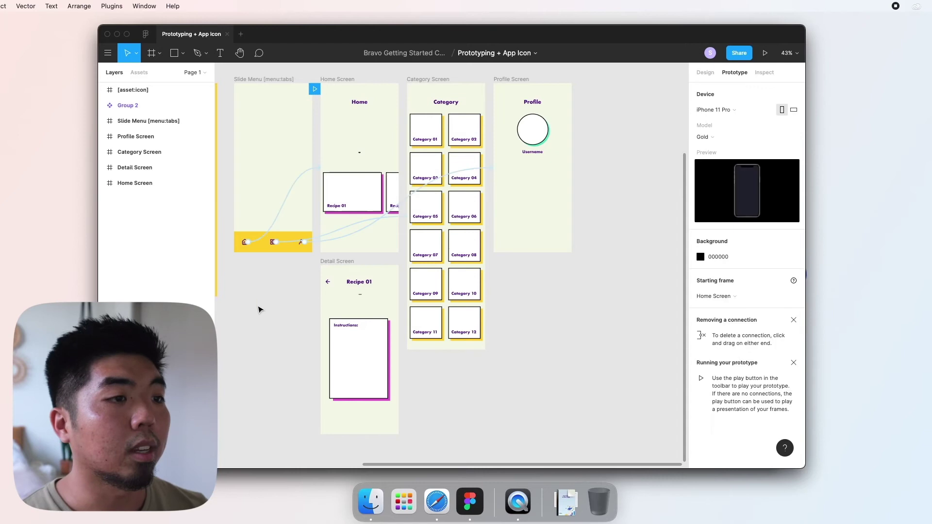
{"action": "left_click", "coordinate": [360, 195]}
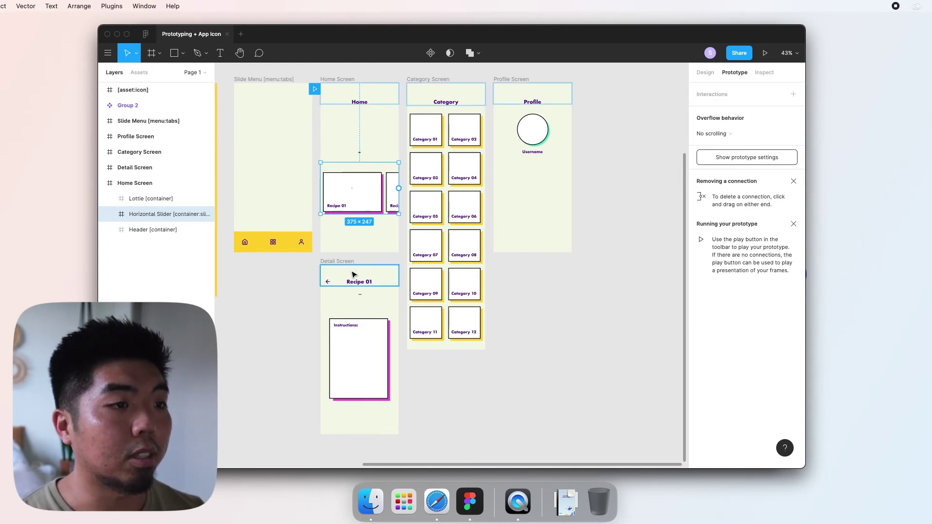
{"action": "double_click", "coordinate": [360, 207]}
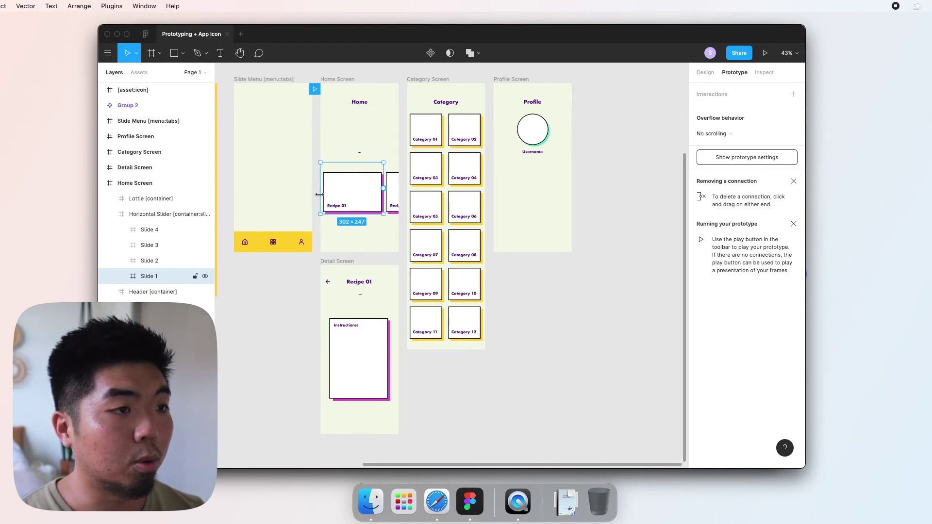
Link the Recipe 01 card group to the Detail Screen with a prototype connection
{"action": "left_click", "coordinate": [362, 194]}
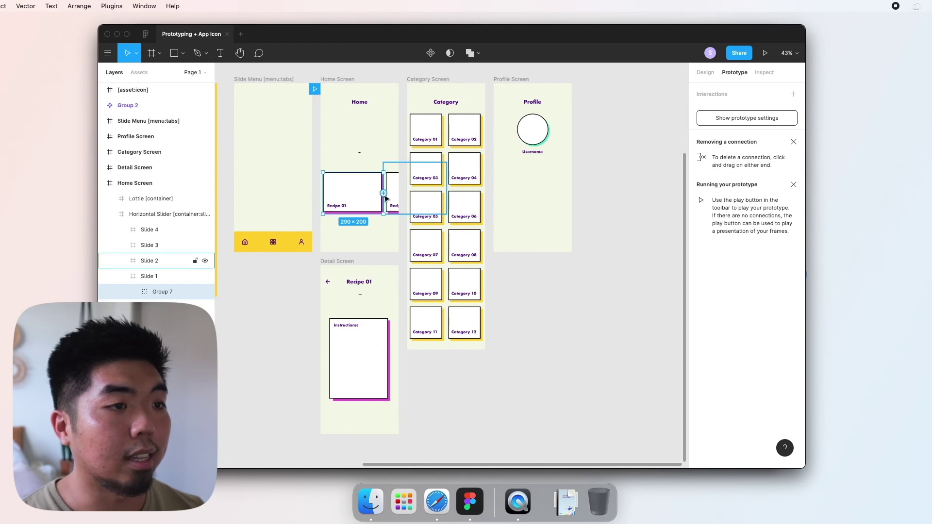
{"action": "left_click_drag", "start_coordinate": [383, 193], "coordinate": [361, 287]}
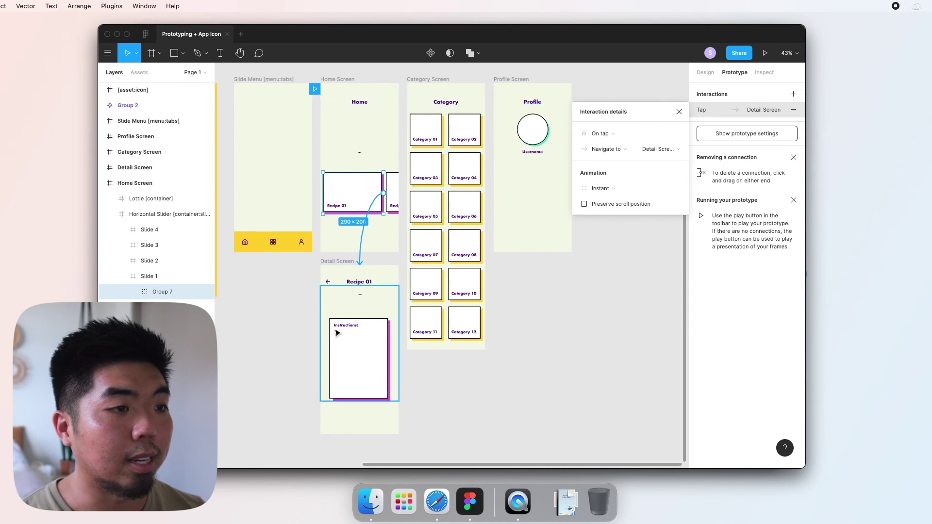
{"action": "left_click", "coordinate": [680, 112]}
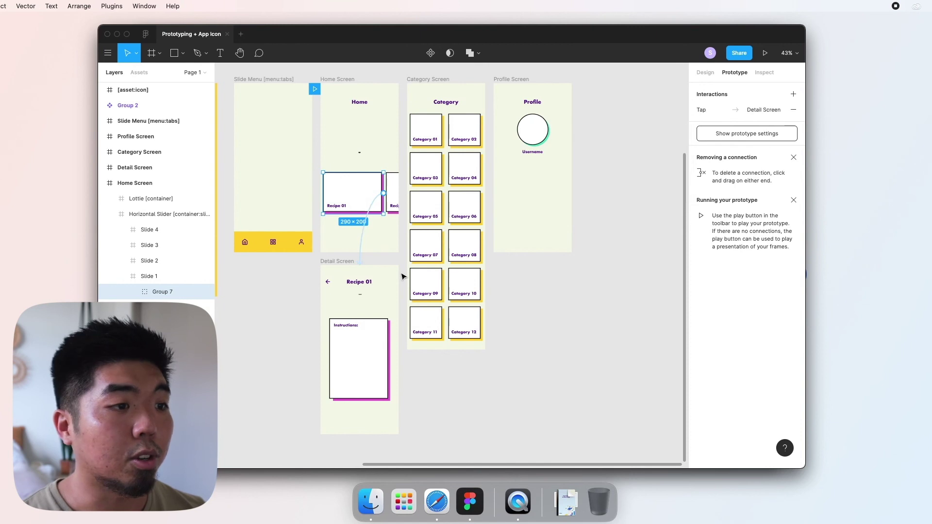
Link the Detail Screen header's back arrow to the Home Screen with a prototype connection
{"action": "left_click", "coordinate": [328, 286]}
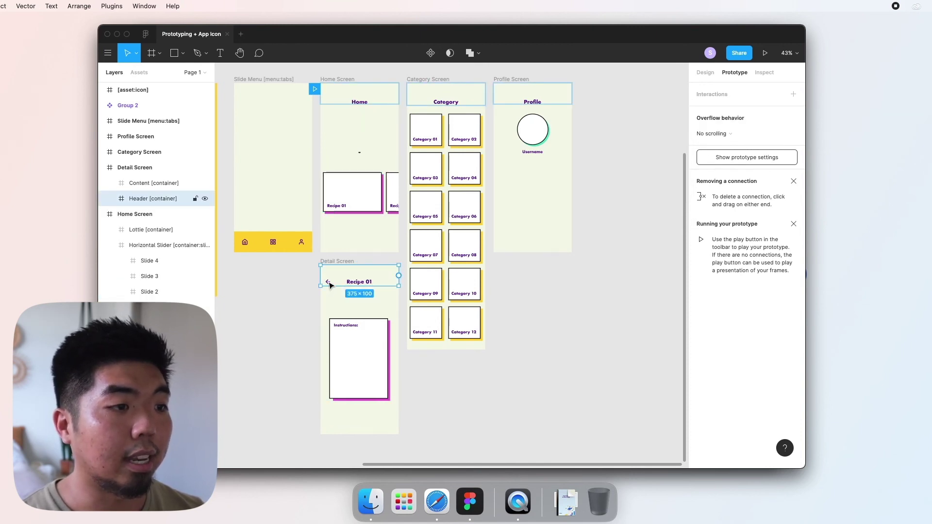
{"action": "double_click", "coordinate": [329, 284]}
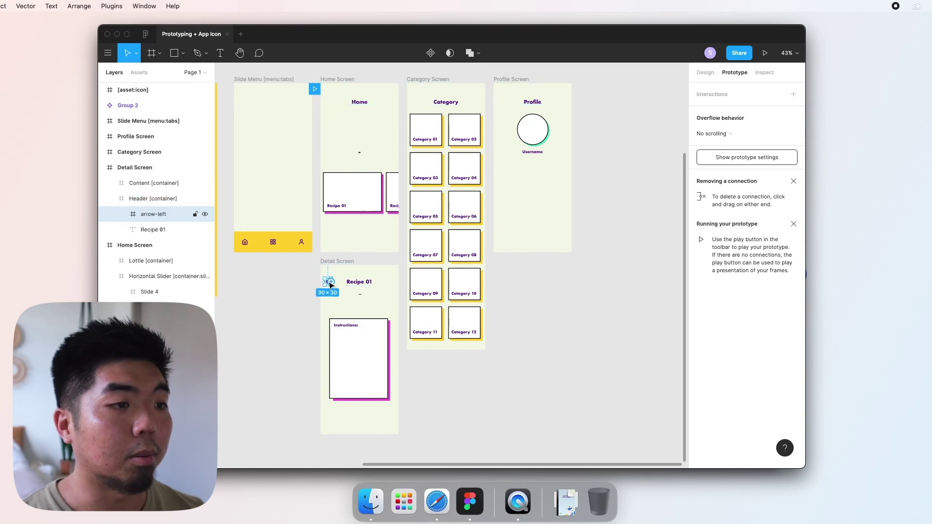
{"action": "left_click_drag", "start_coordinate": [334, 284], "coordinate": [359, 235]}
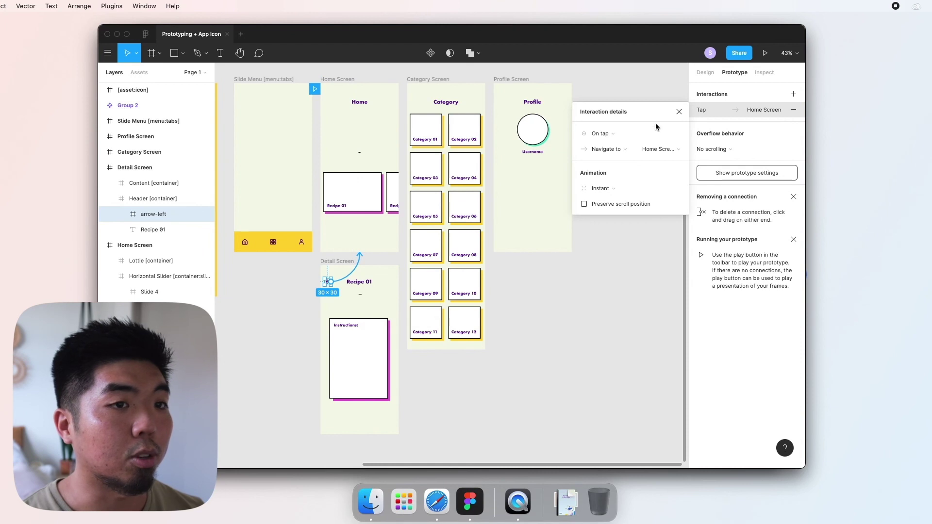
{"action": "left_click", "coordinate": [678, 112]}
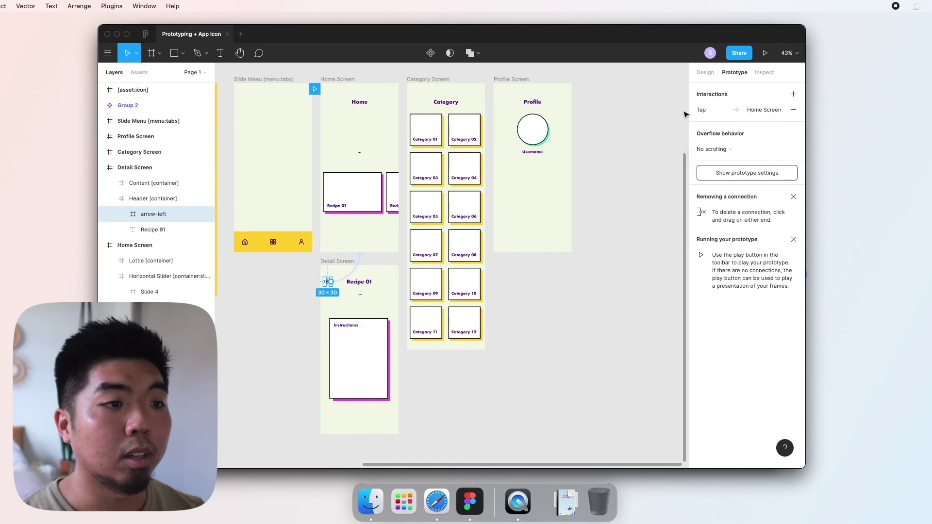
{"action": "left_click", "coordinate": [600, 325]}
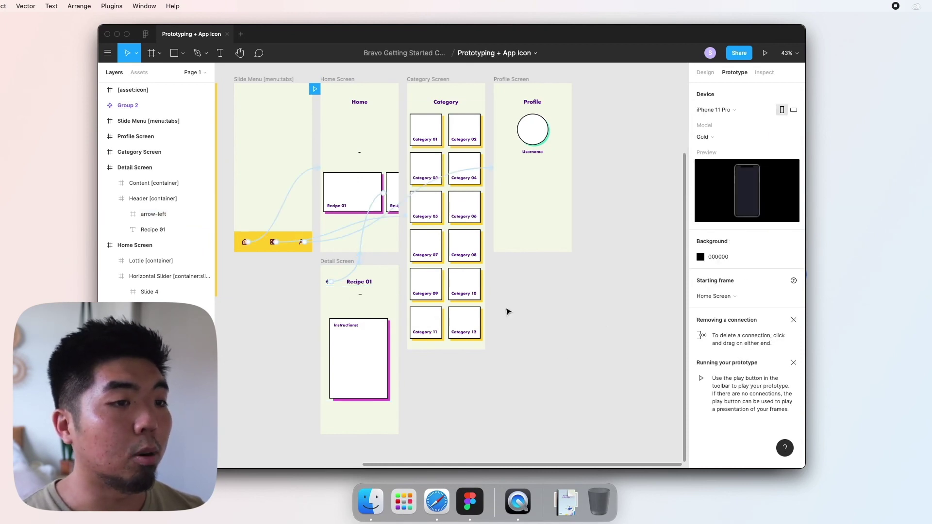